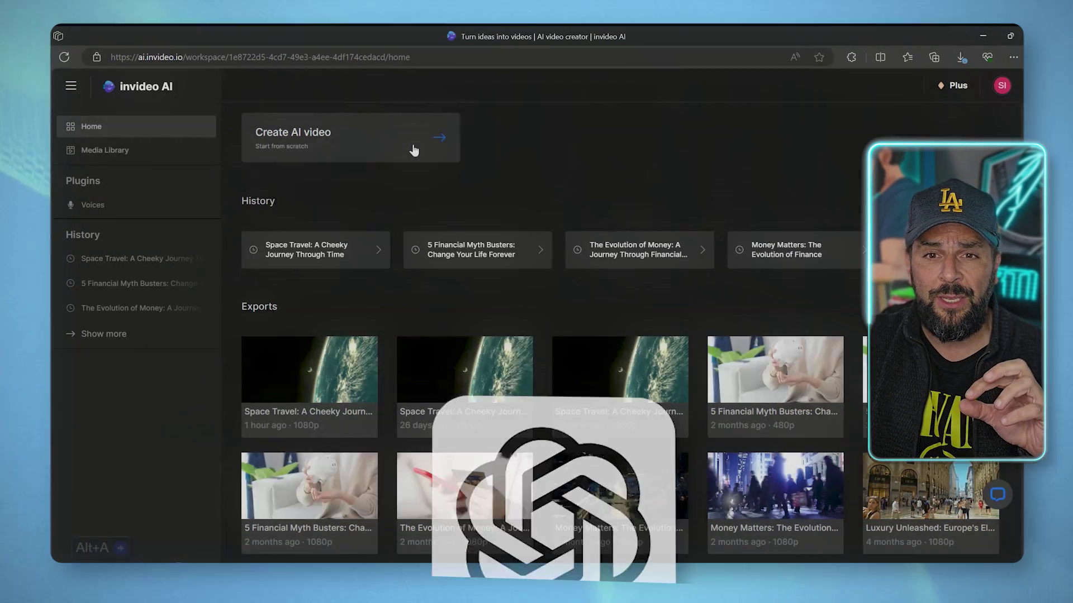
Start a new AI video and open the Add Voice upload dialog from Voices.
click(413, 149)
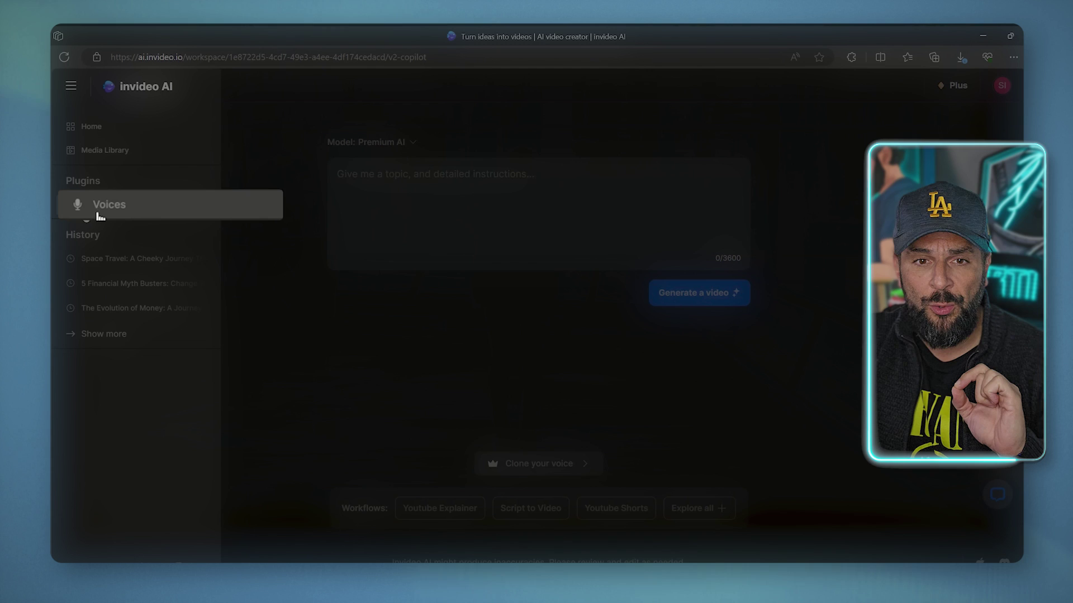
click(126, 210)
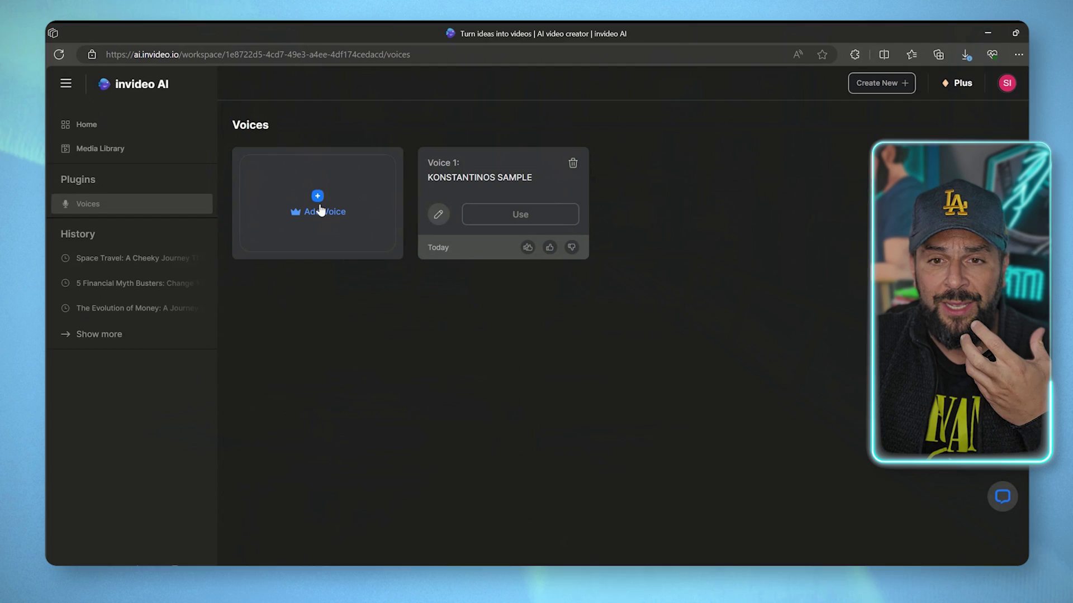
click(317, 200)
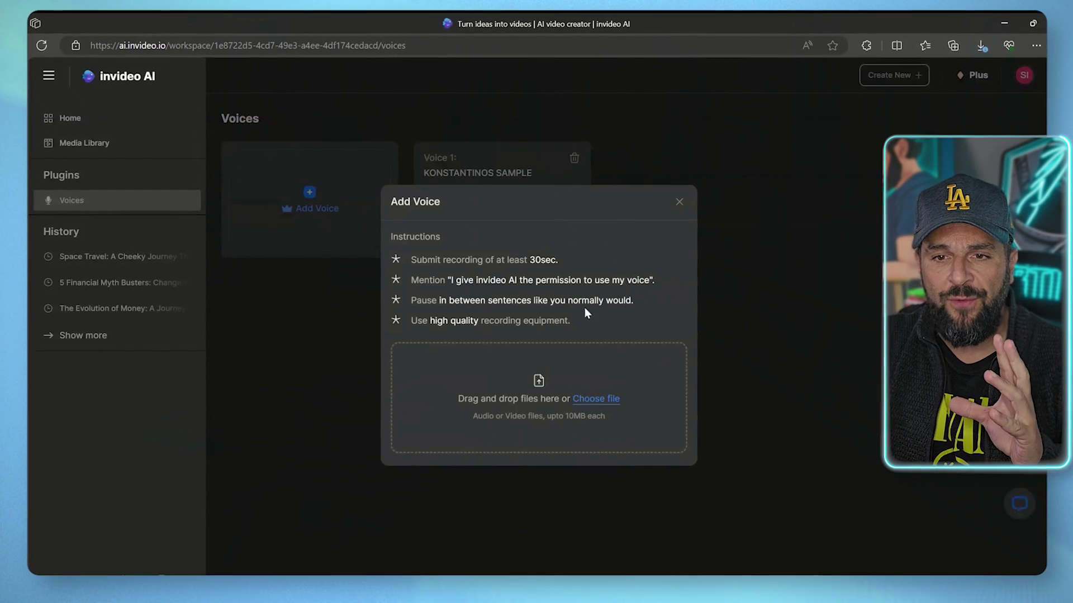
Upload Recording.mp3 as the voice sample, accept both consent statements, and close the dialog.
click(526, 386)
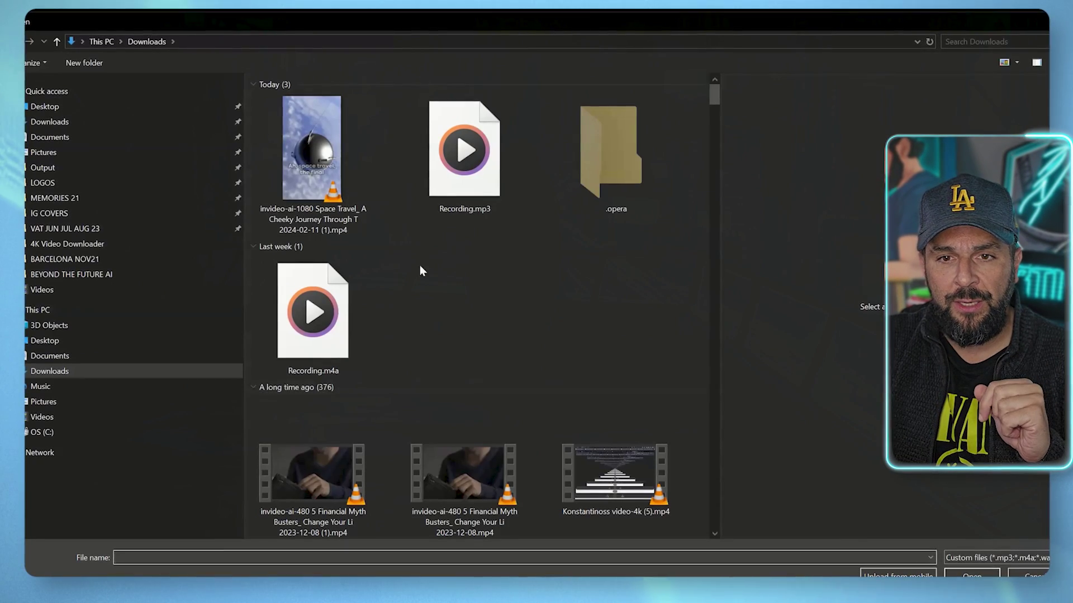
double_click(464, 163)
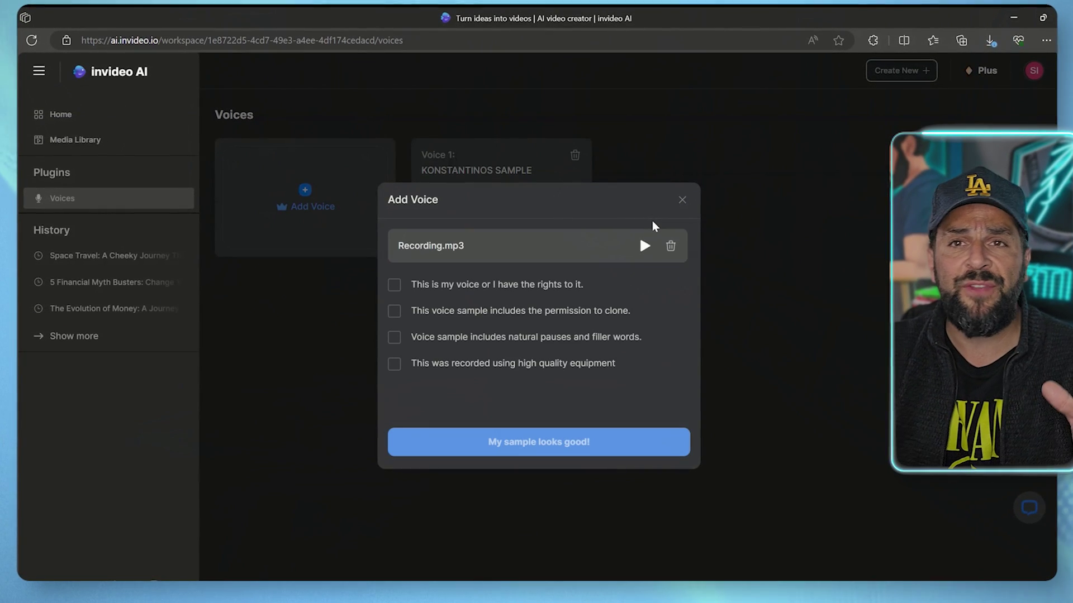
click(394, 284)
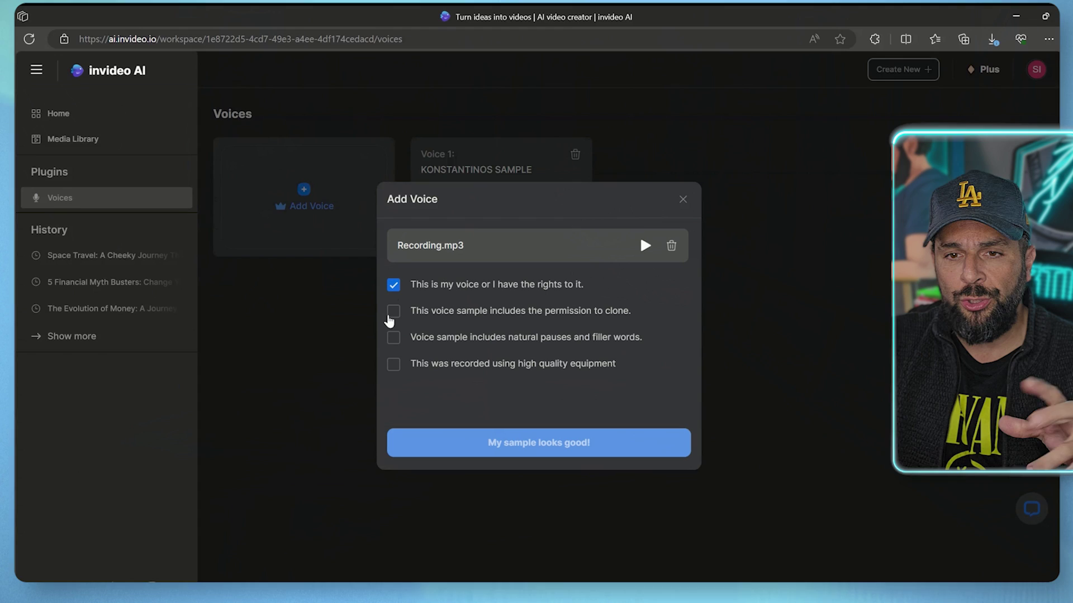
click(393, 337)
click(682, 199)
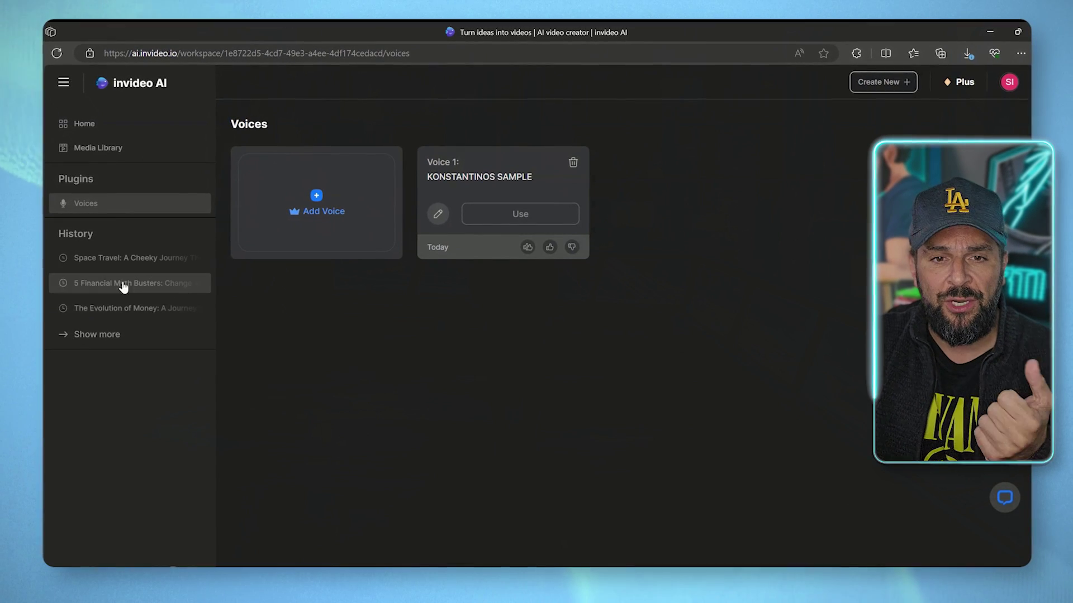
Open The Evolution of Money project from the History sidebar.
click(121, 311)
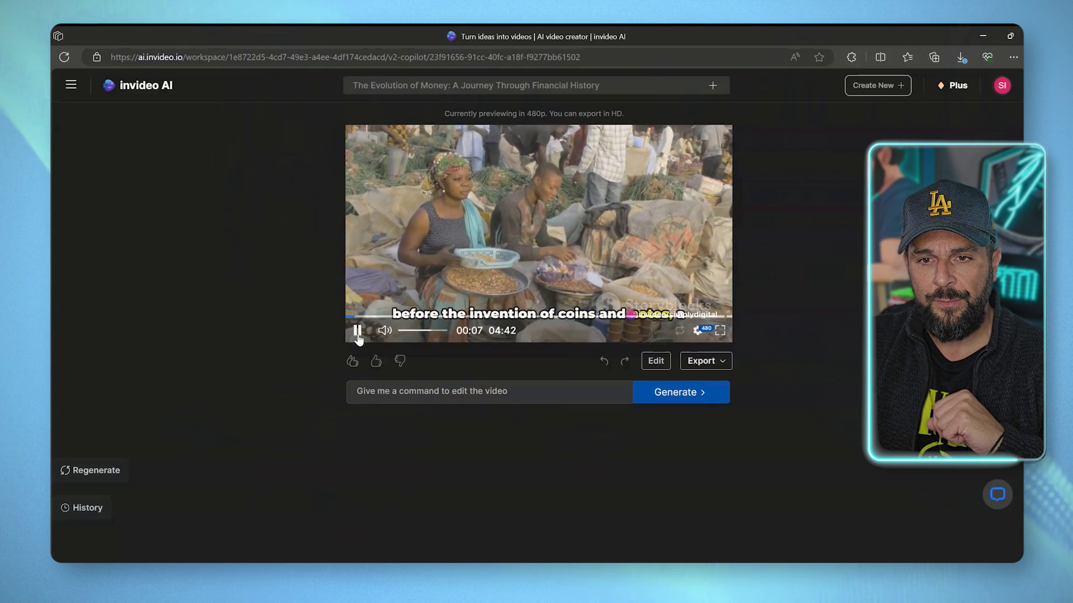
mouse_move(345, 332)
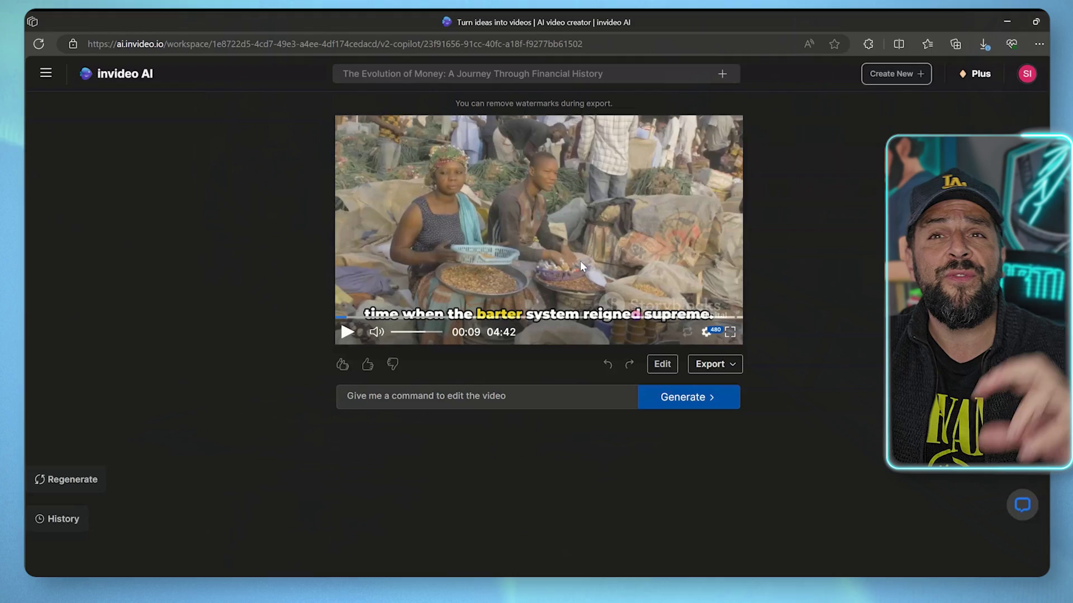
Submit a command to redo the voiceover with the Konstantinos Sample cloned voice.
click(465, 396)
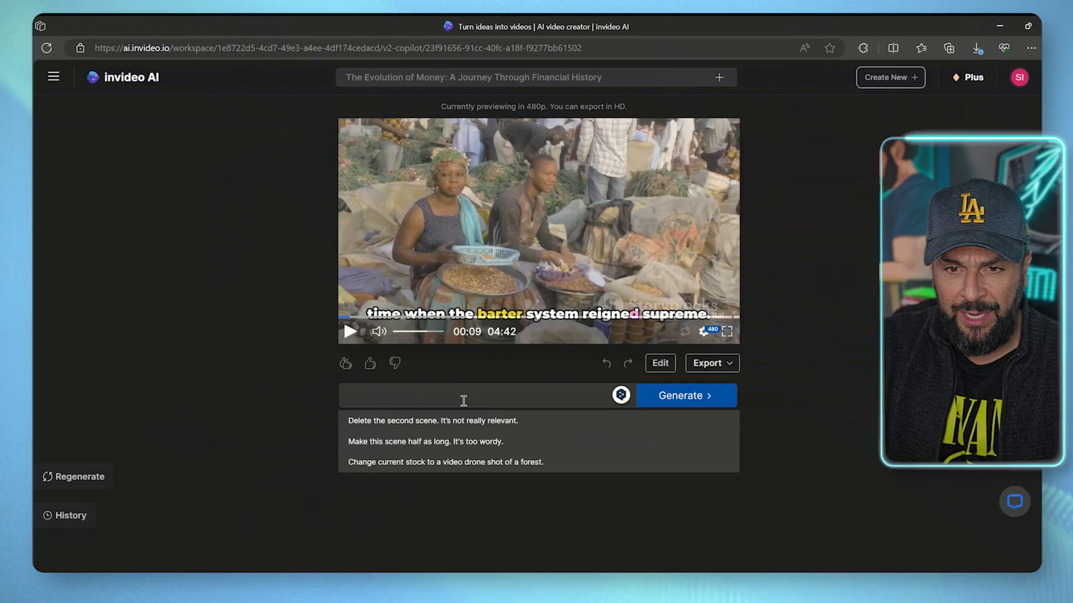
text(can you edit the existing voiceover adding my)
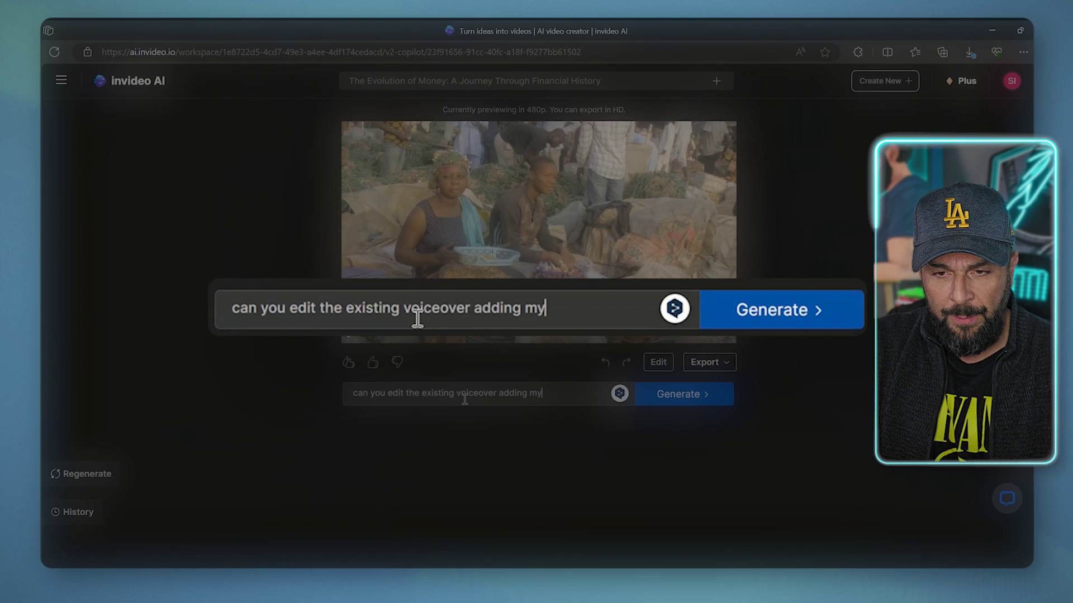
text(tinos)
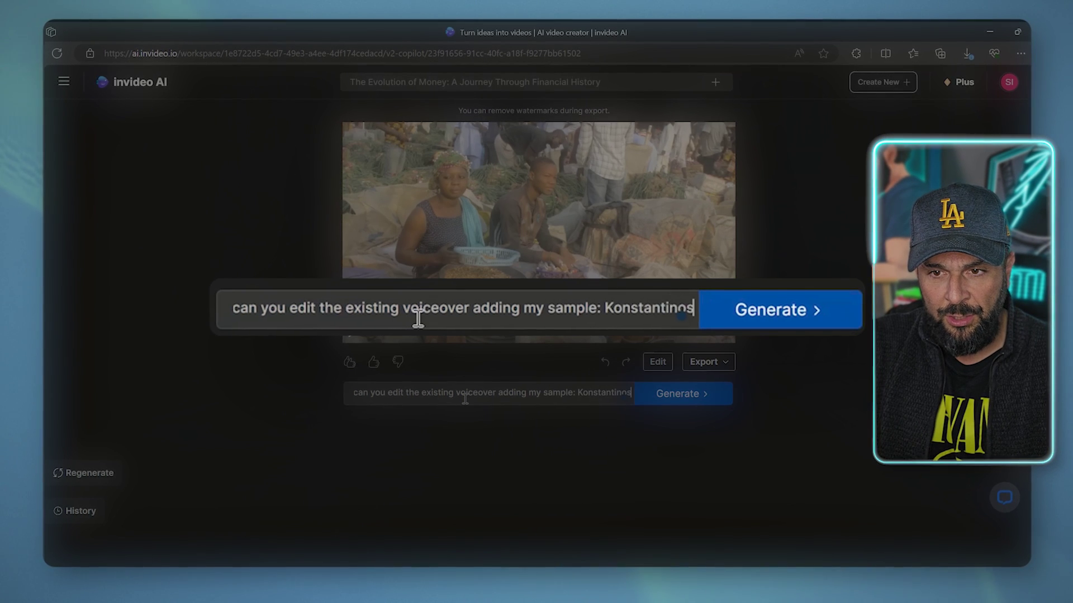
text( Sample voice over?)
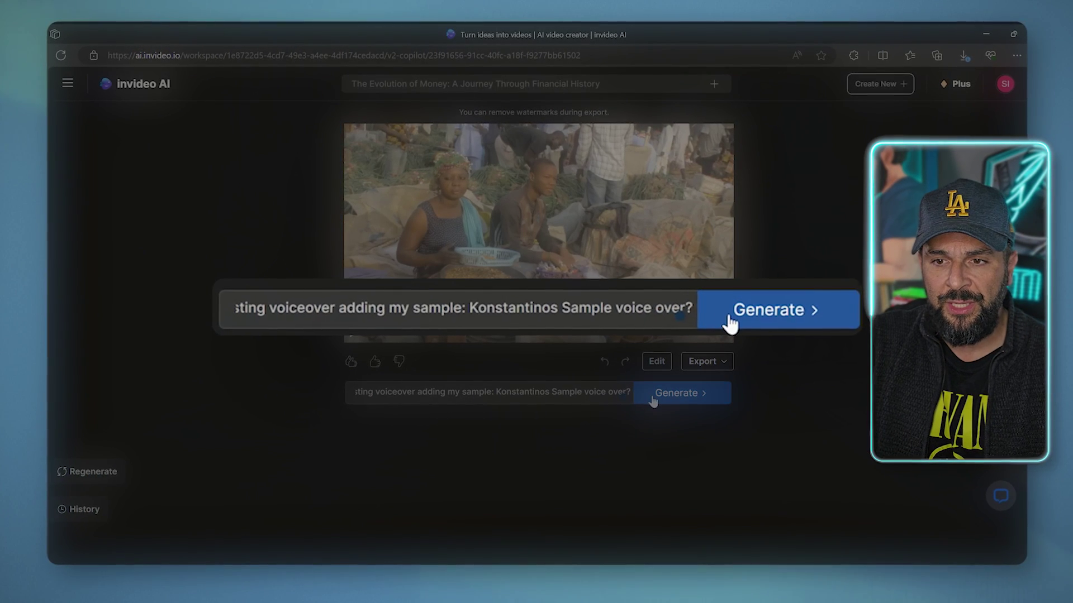
click(659, 392)
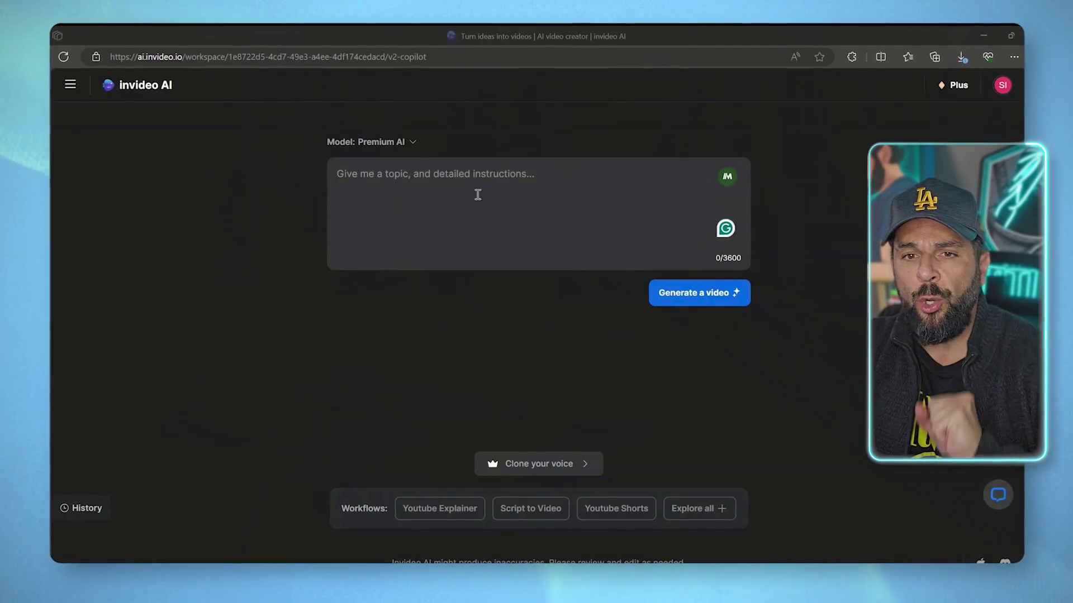
Use cloned Voice 1 as narrator and correct the misspelled 'video' in the prompt.
click(561, 469)
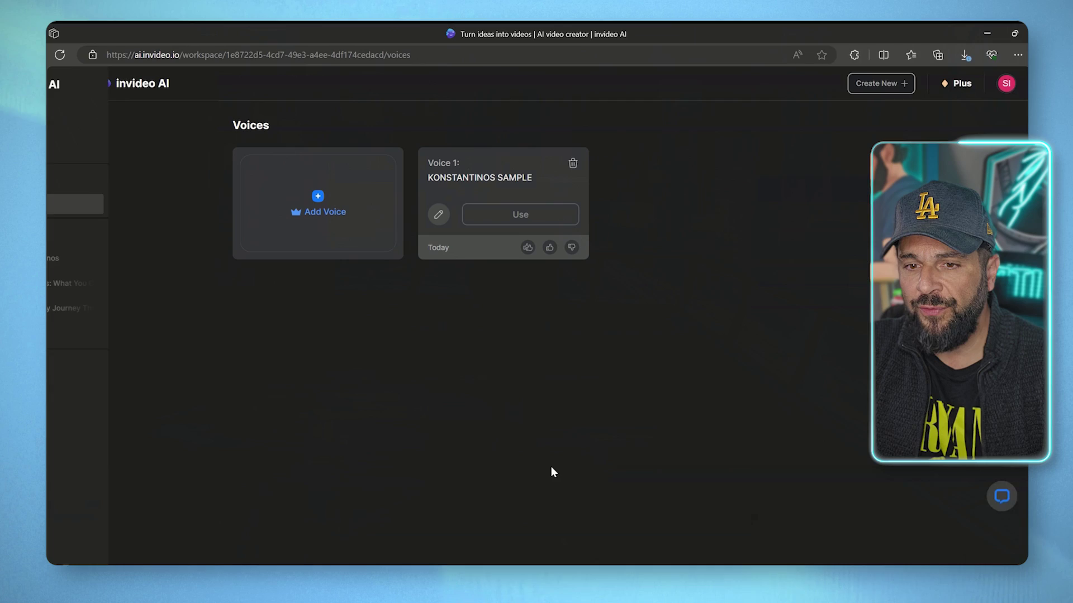
click(532, 223)
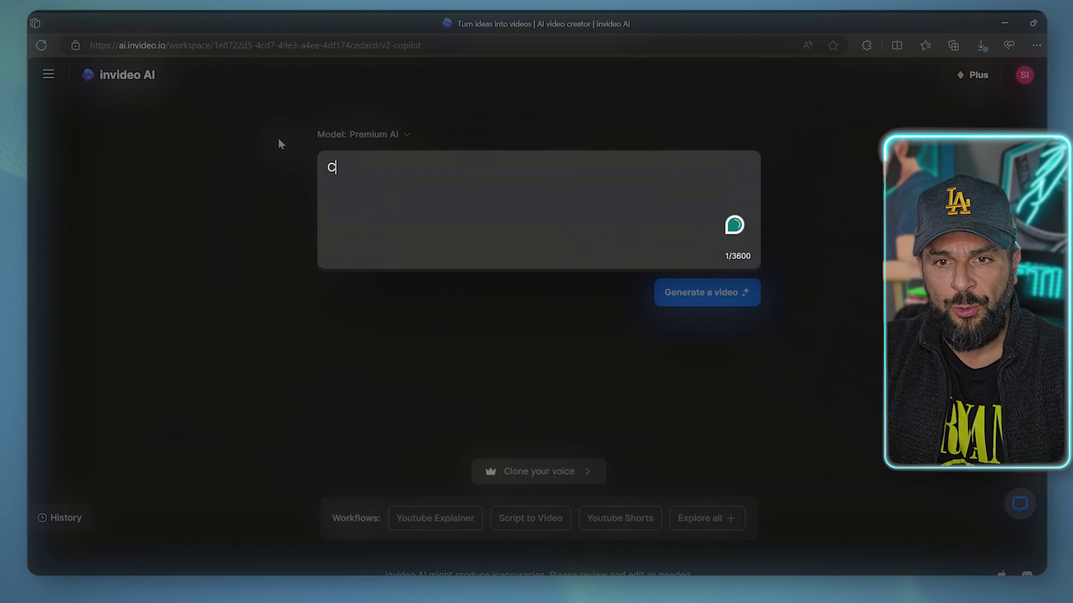
text(reate for m)
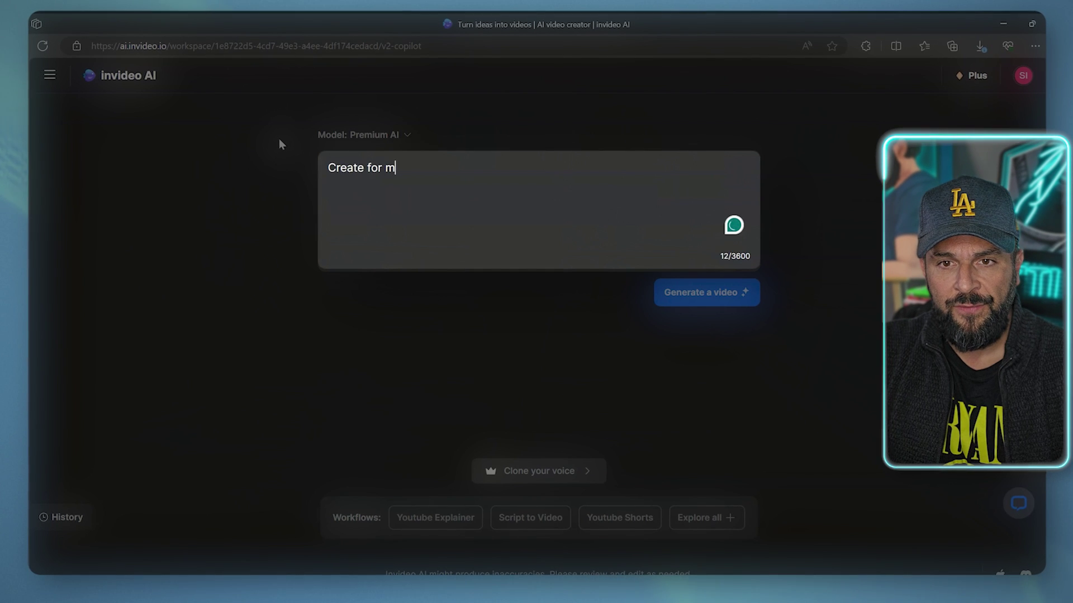
text(e a long youtu)
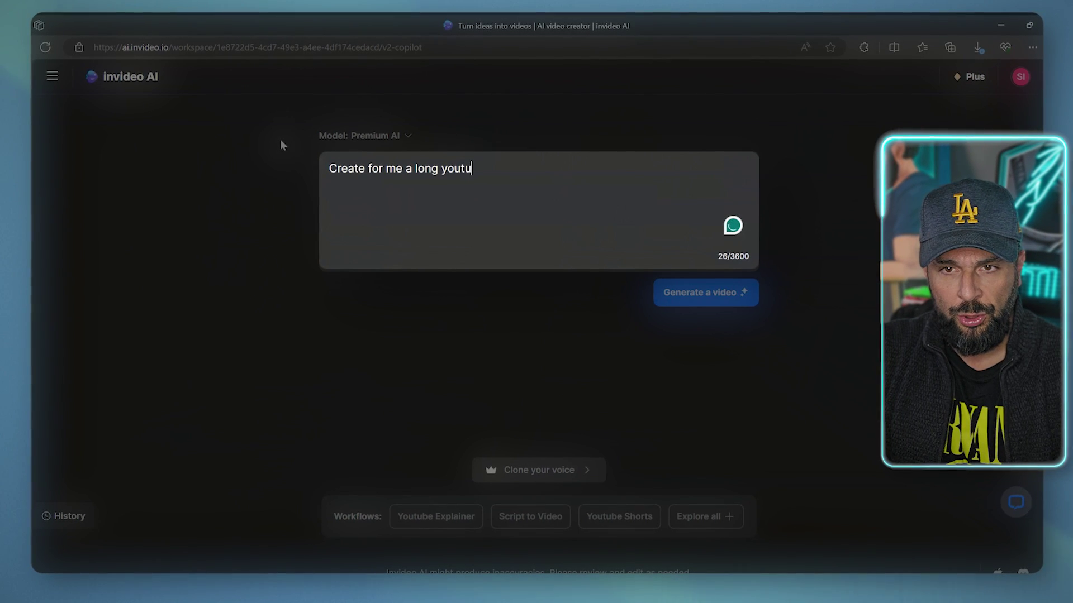
text(be video with th)
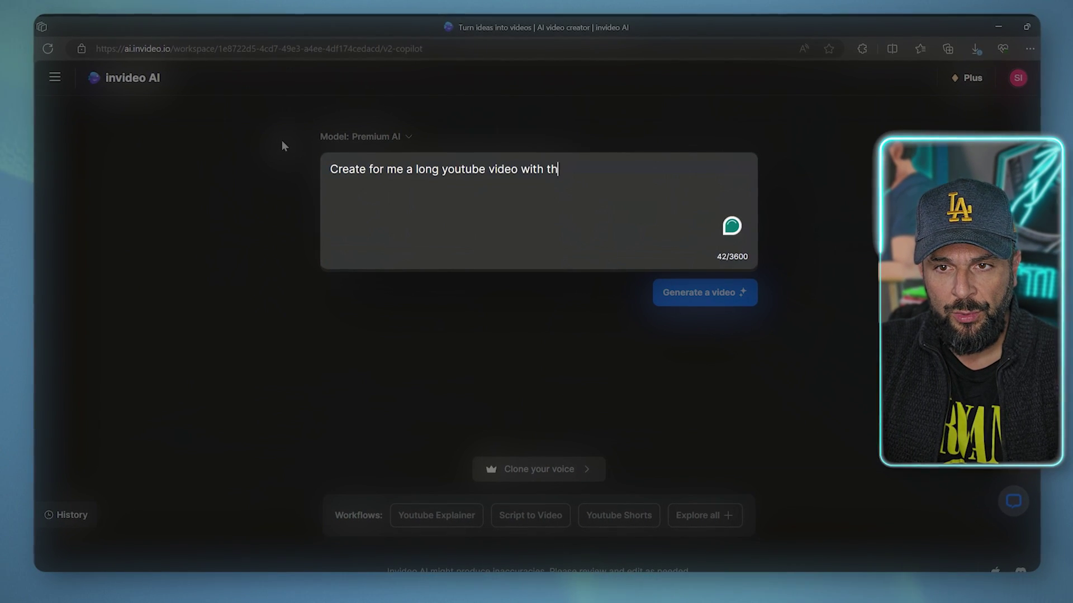
text(e theme marketing tran)
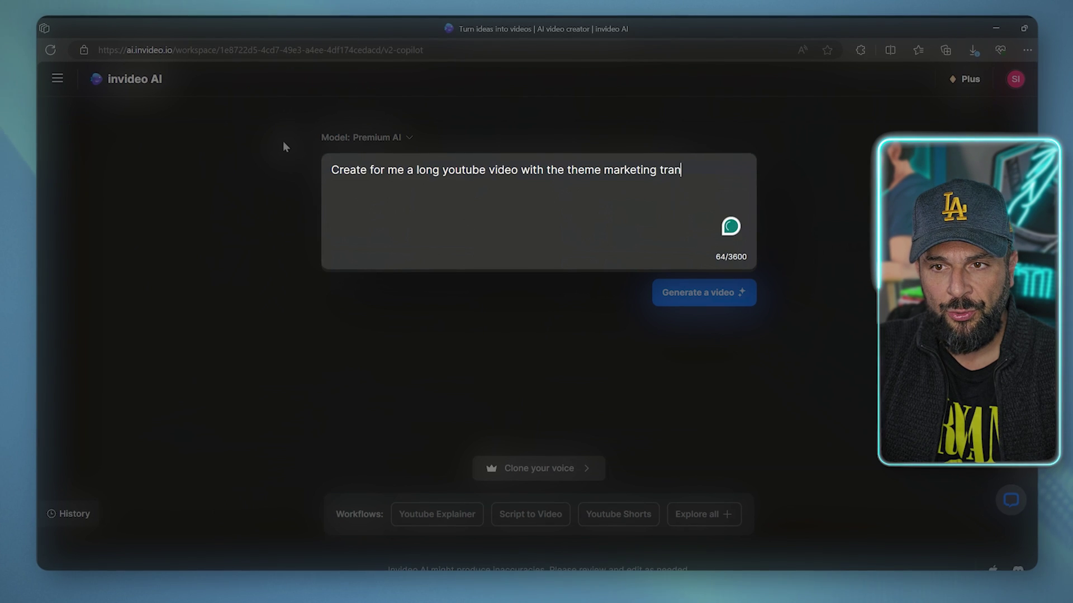
key(BackSpace)
key(BackSpace)
text(ends to pay attent)
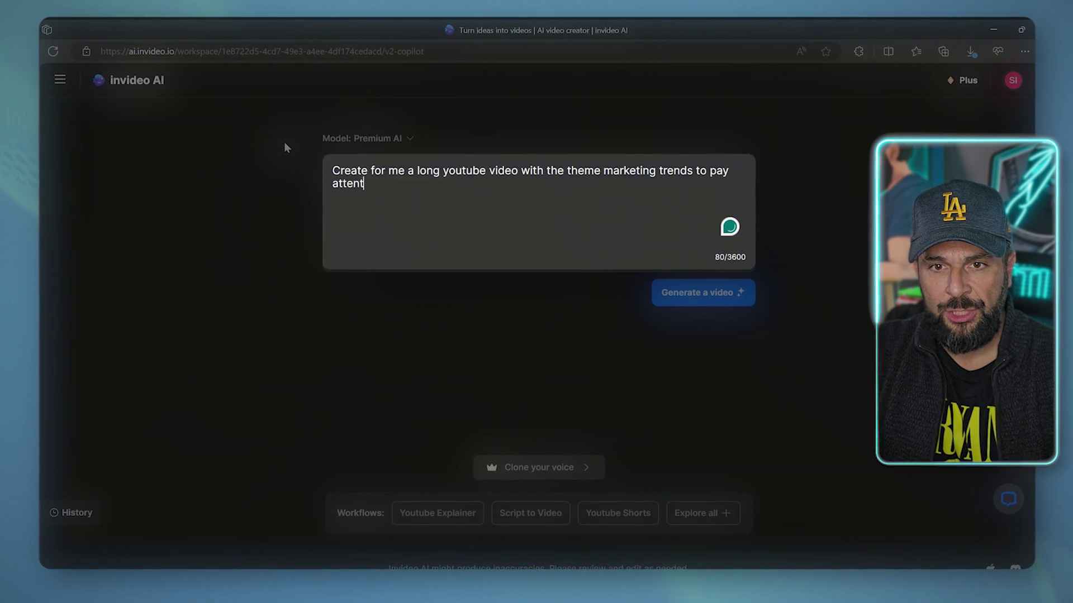
text(ion to for 202)
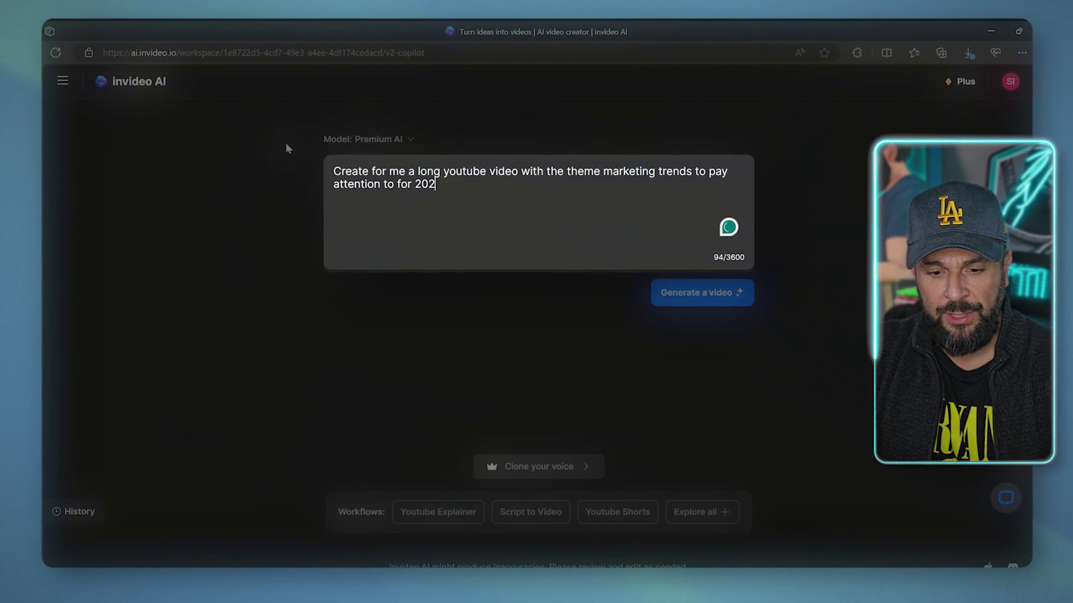
text(4)
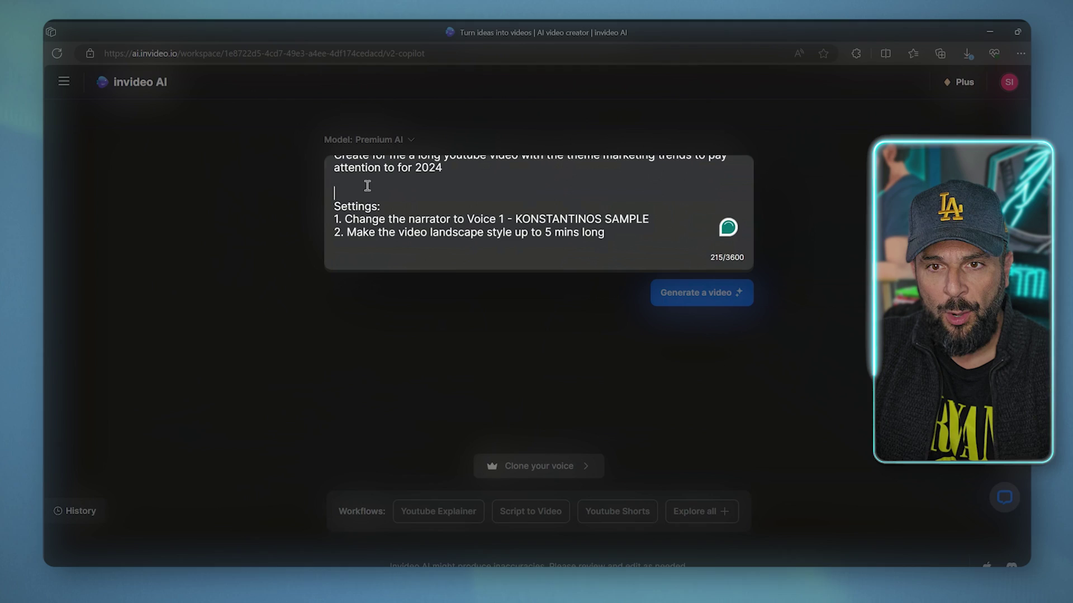
scroll(367, 186, up, 1)
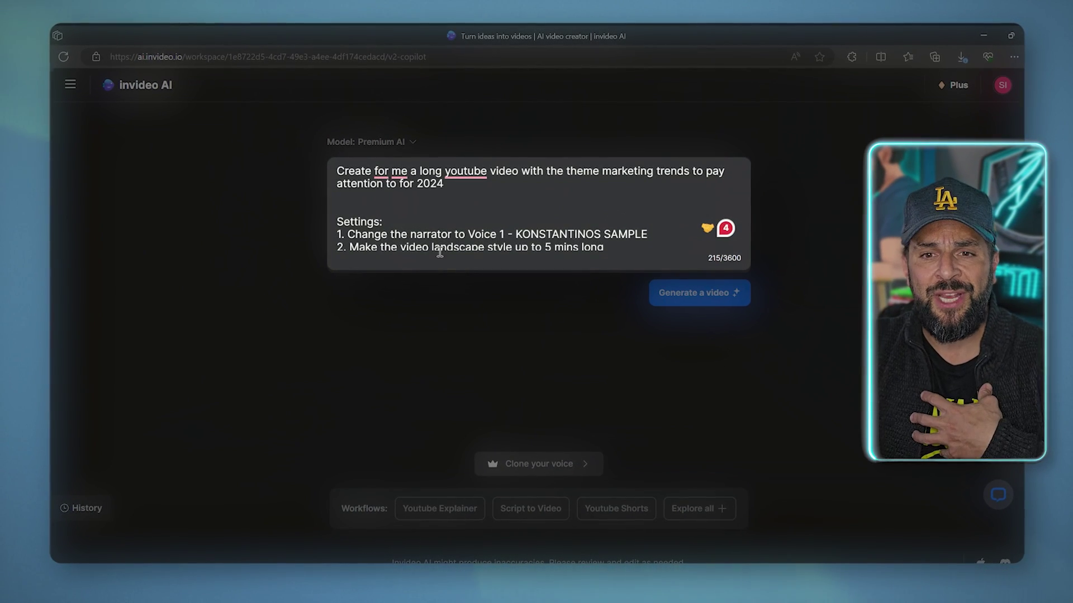
scroll(388, 218, down, 1)
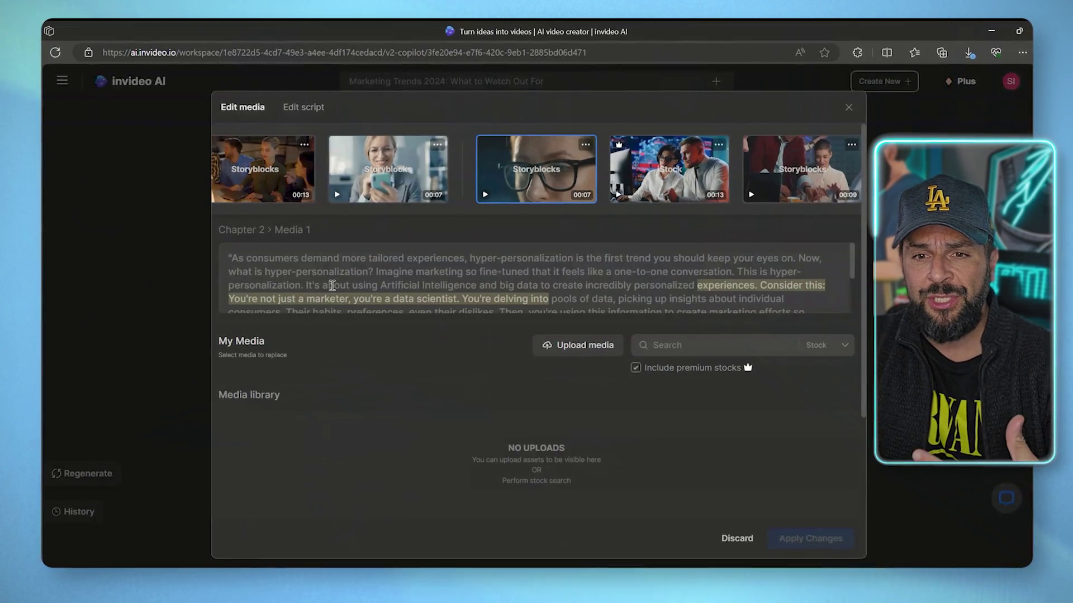
Inspect the Scene 2 Media 3 clip settings, then close that popup.
mouse_move(537, 169)
click(436, 149)
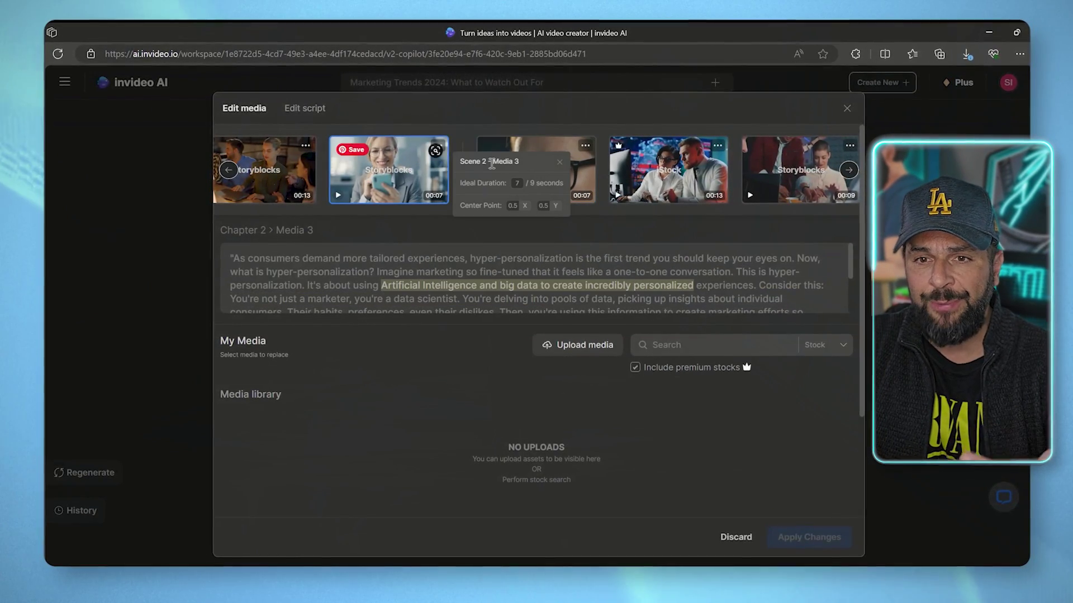
click(514, 286)
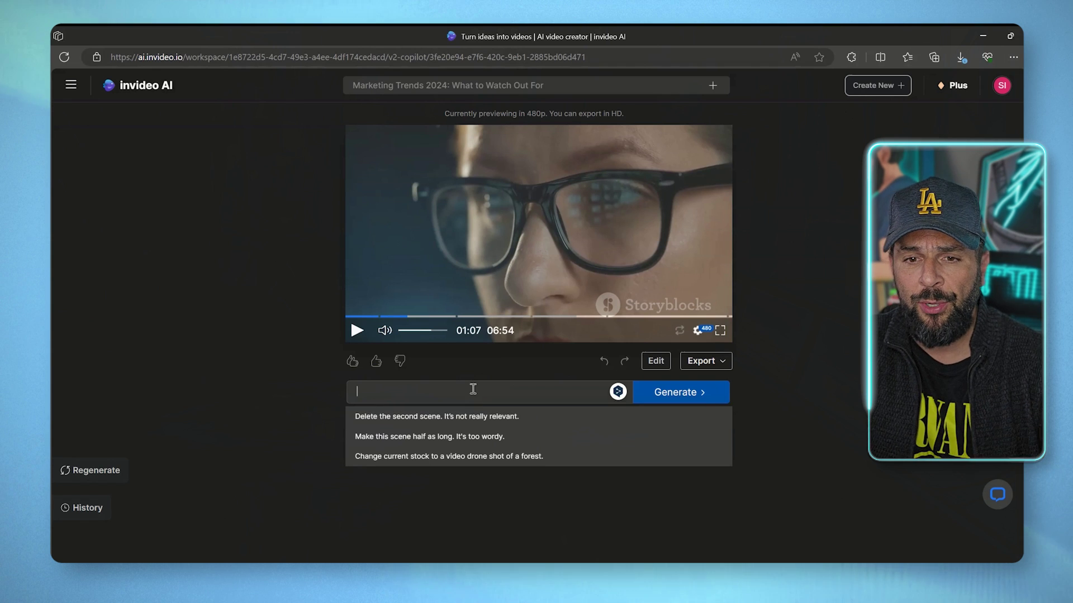
text(ad)
text(d subtitiles)
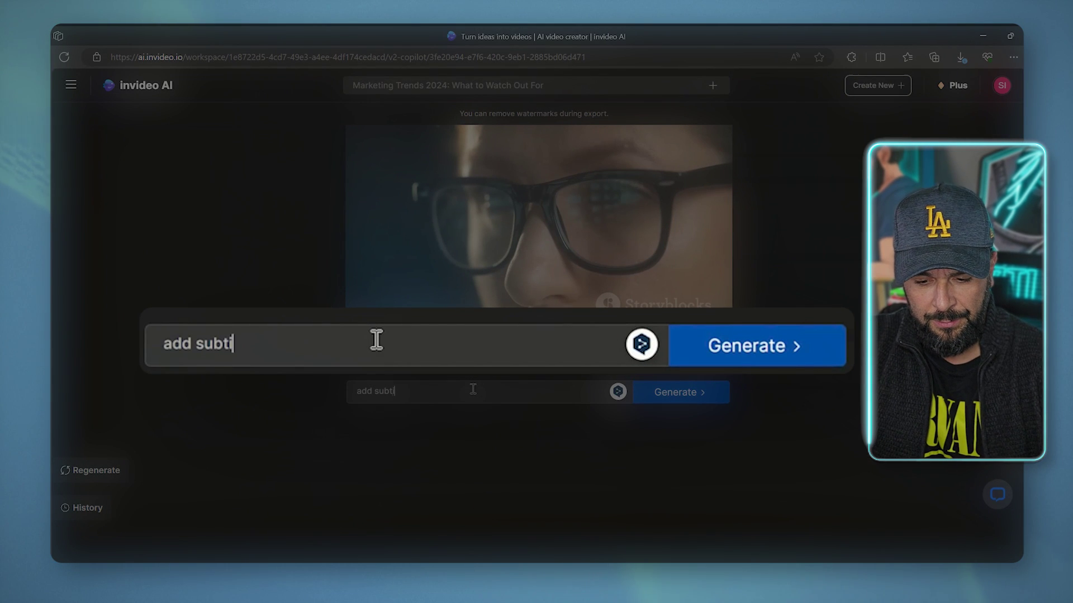
Submit the 'add subtitles' command and pause the captioned preview.
click(662, 393)
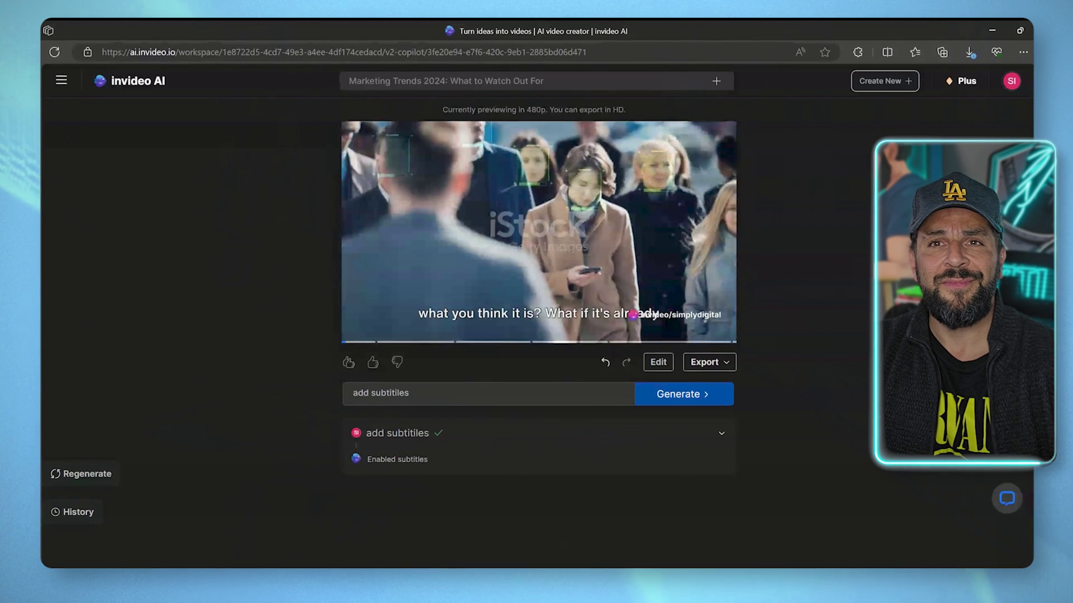
click(356, 330)
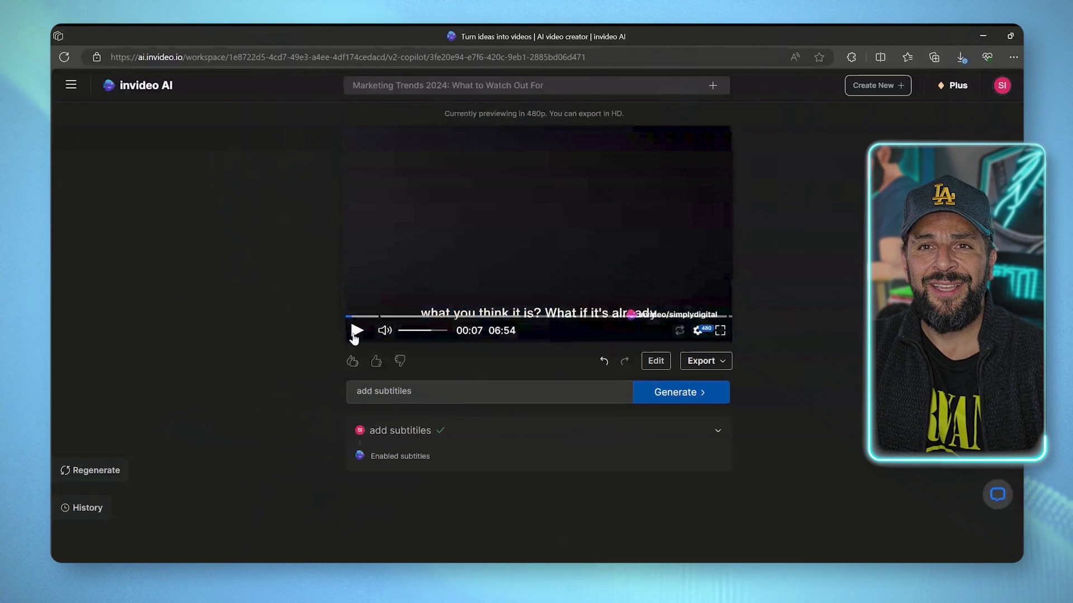